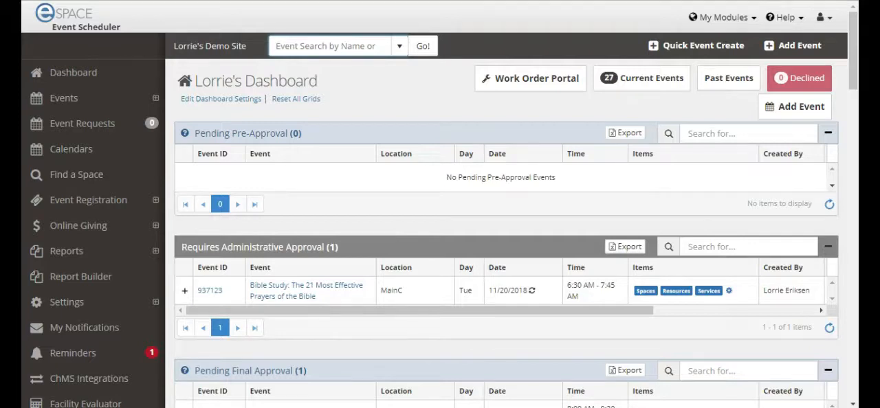
- Switch to the FACILITeSPACE module and open the list of Digital Signage displays
left_click(755, 21)
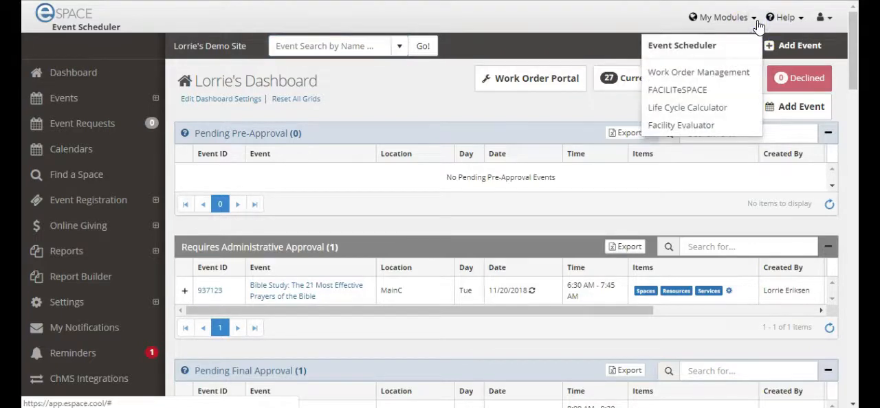
left_click(703, 94)
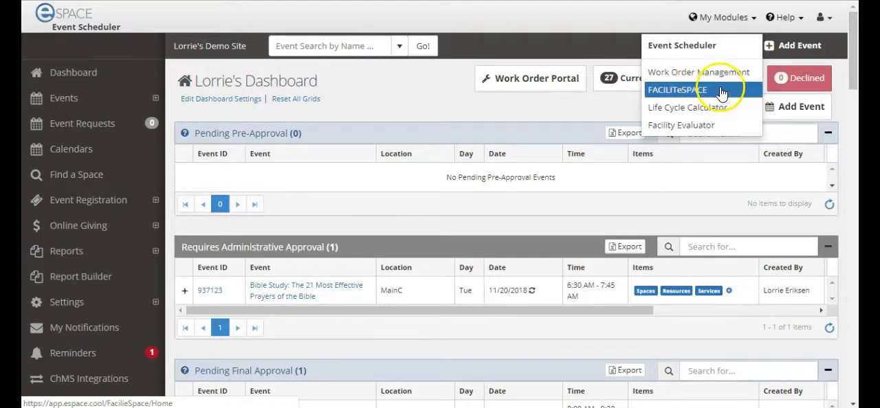
left_click(145, 15)
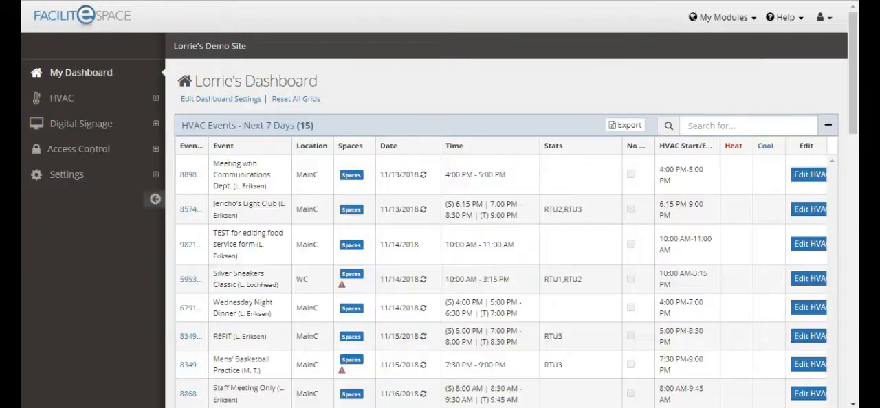
left_click(103, 126)
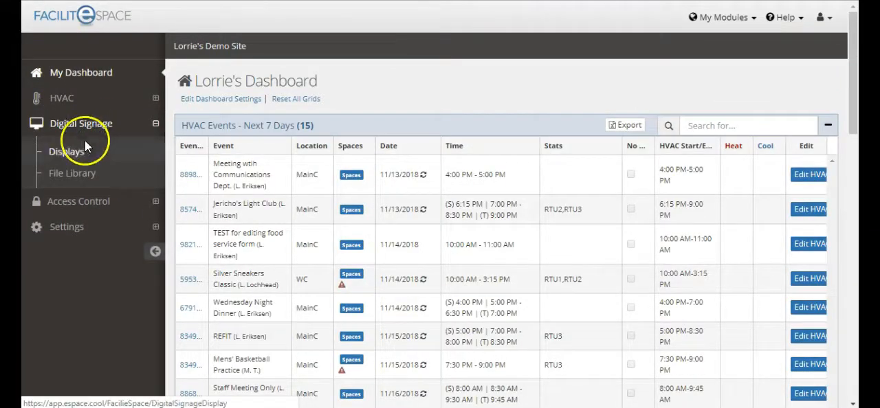
left_click(79, 156)
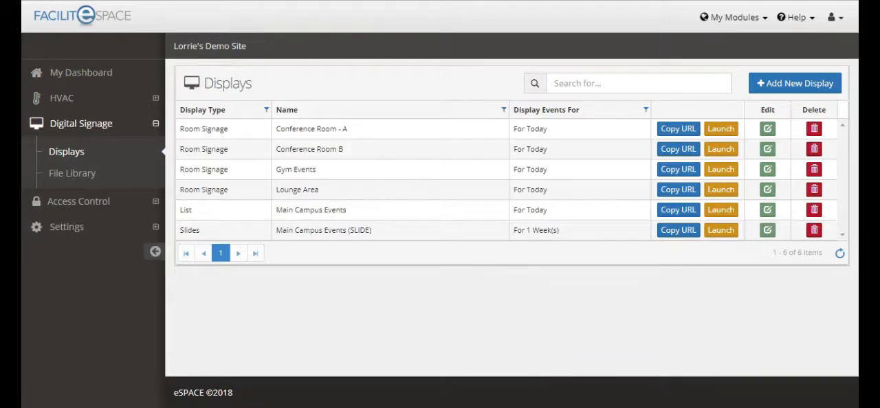
- Start a new digital signage display with Slides as the display type
left_click(803, 93)
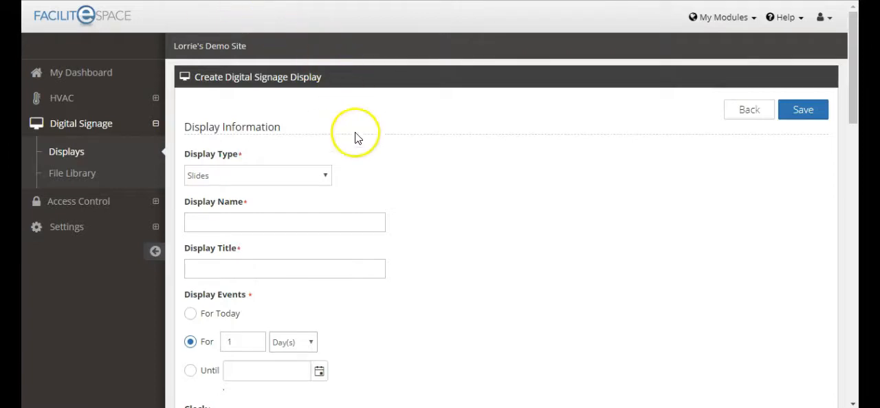
left_click(328, 176)
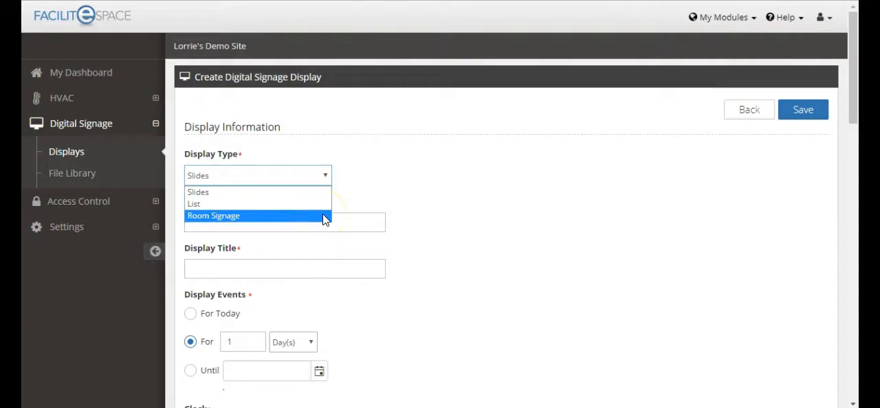
left_click(331, 191)
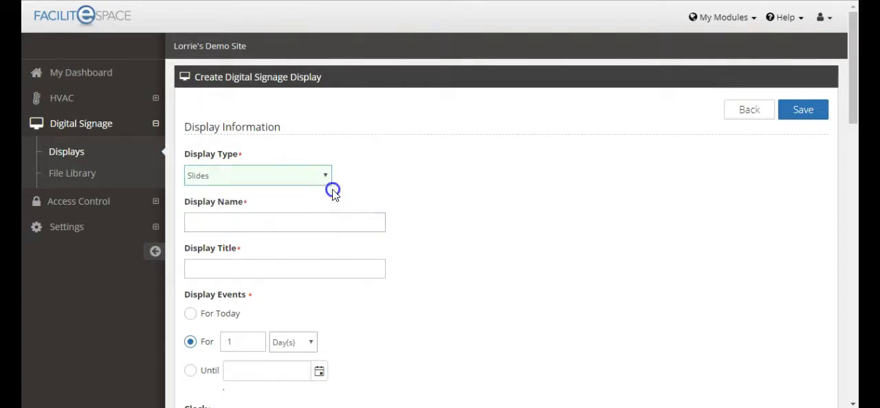
- Name the new display Main Campus and give it the display title Events
left_click(224, 223)
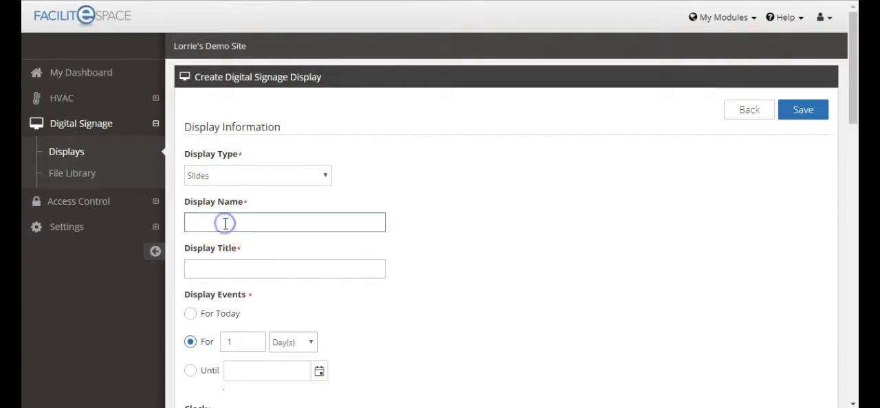
type("Main Campus")
left_click(231, 199)
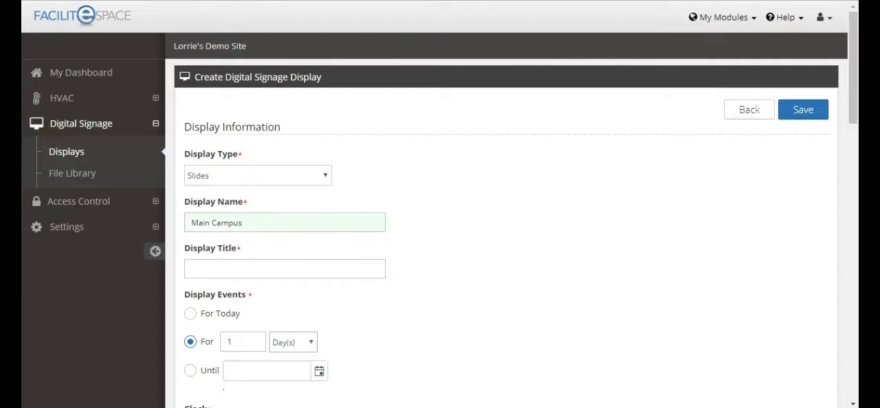
left_click(216, 266)
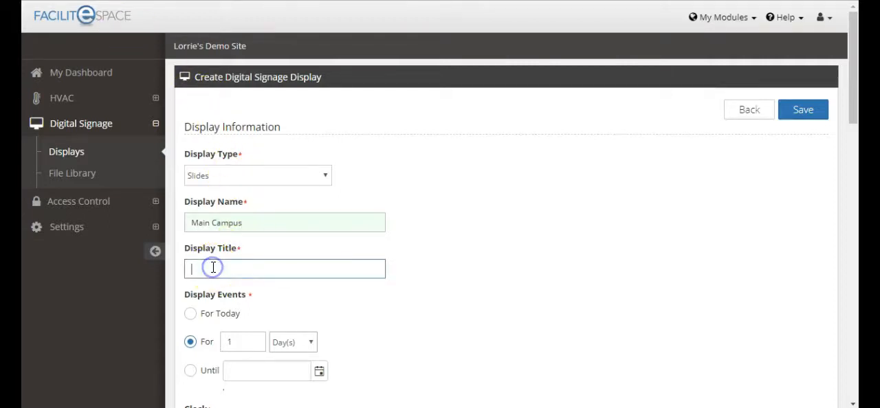
type("Events")
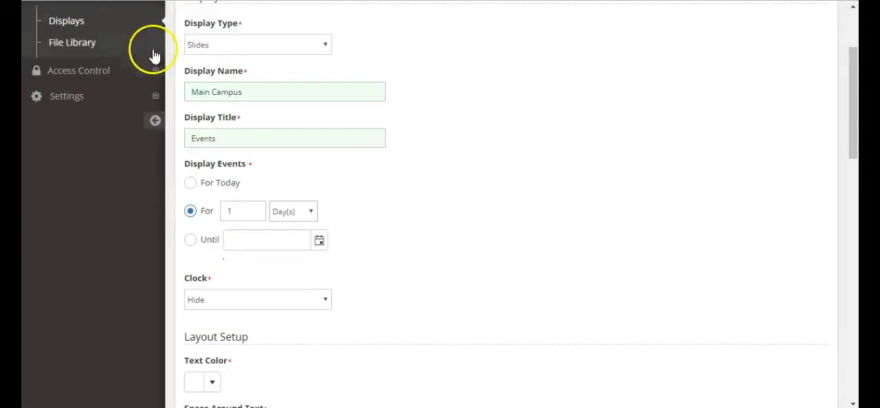
- Set the display to show events until 12/31/2018 and set its clock to Show Date and Time
left_click(191, 243)
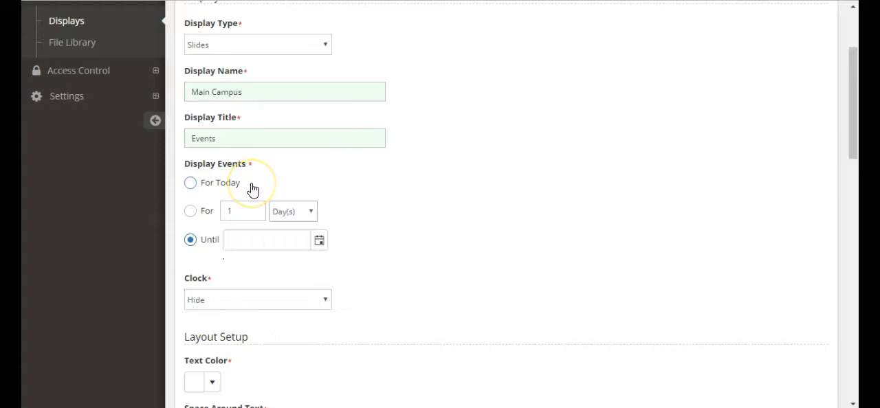
left_click(311, 212)
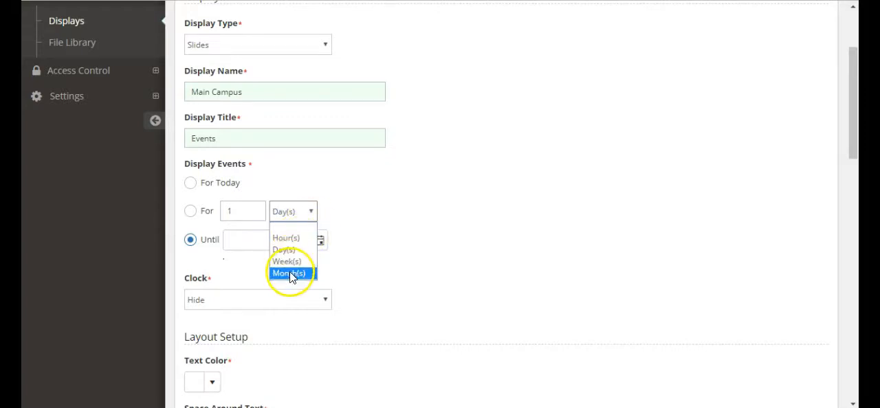
left_click(374, 255)
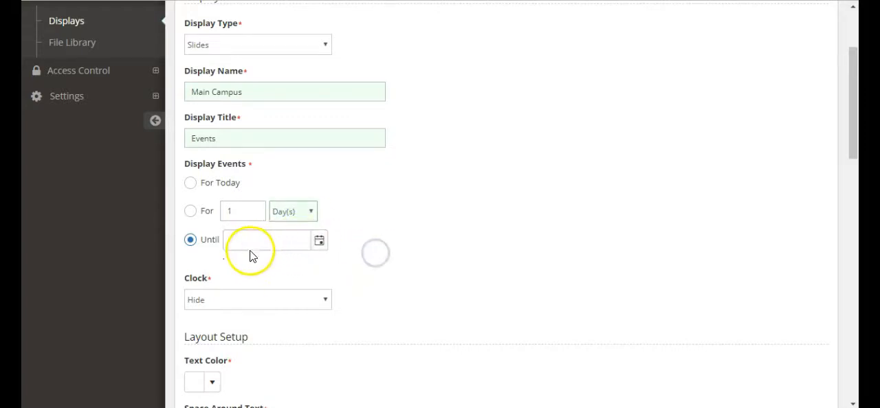
left_click(319, 242)
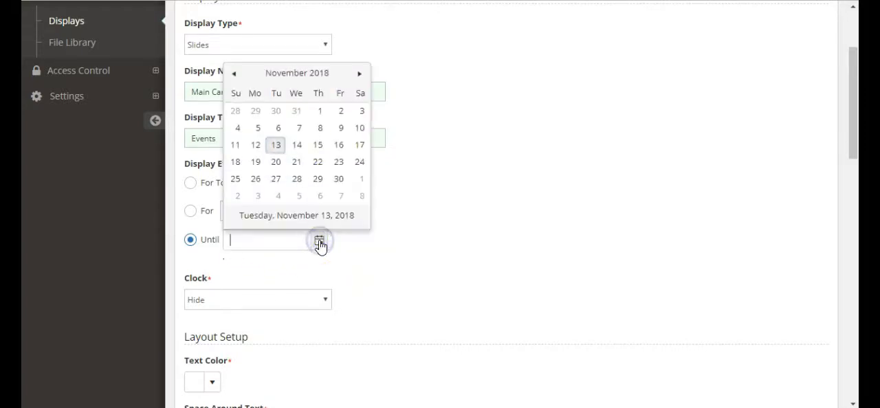
left_click(360, 74)
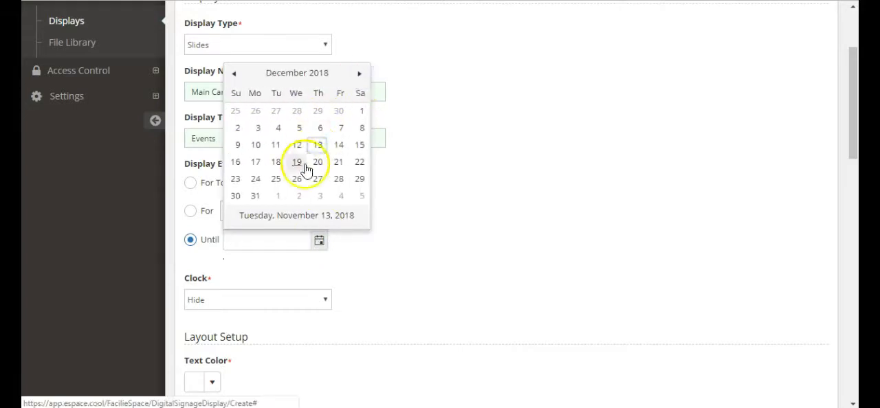
left_click(253, 198)
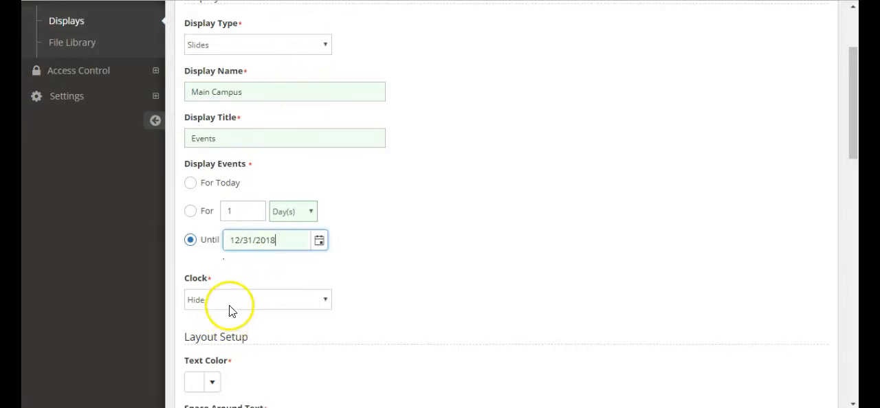
left_click(330, 306)
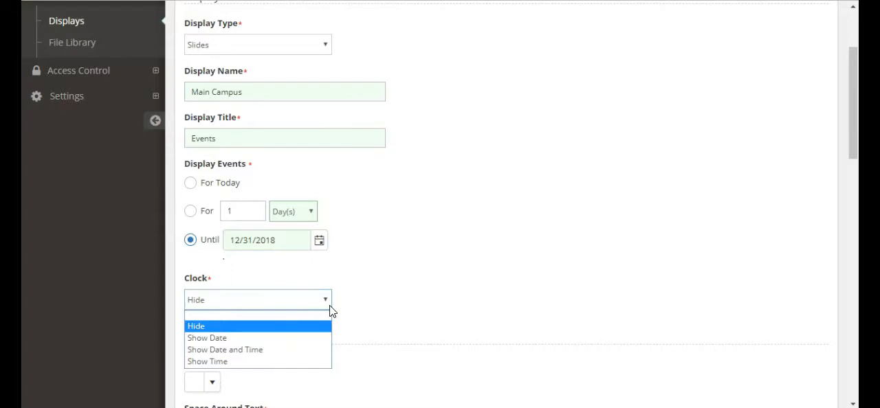
left_click(271, 351)
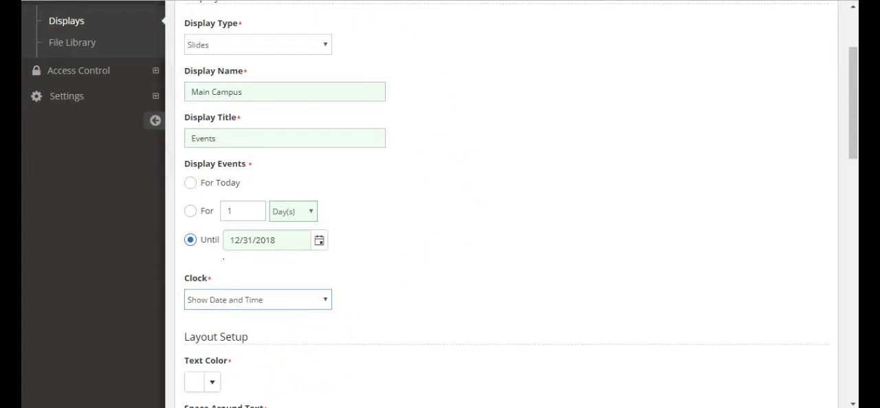
- Set the display's text color to light blue, #b5d3ee, in the layout setup
scroll(500, 207, "down", 5)
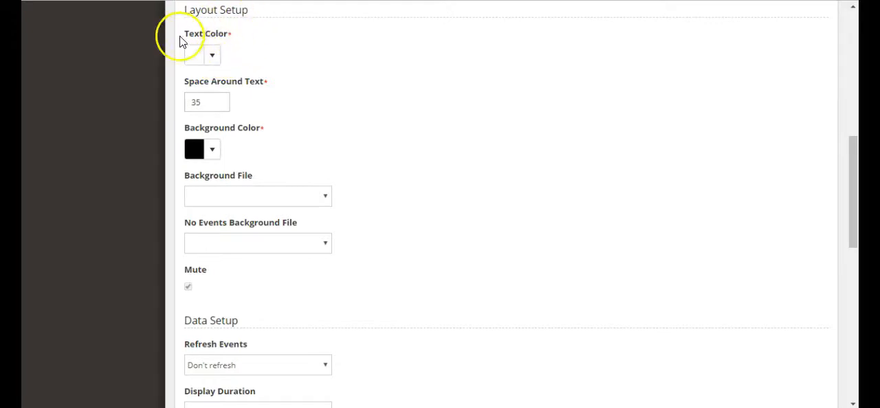
left_click(207, 57)
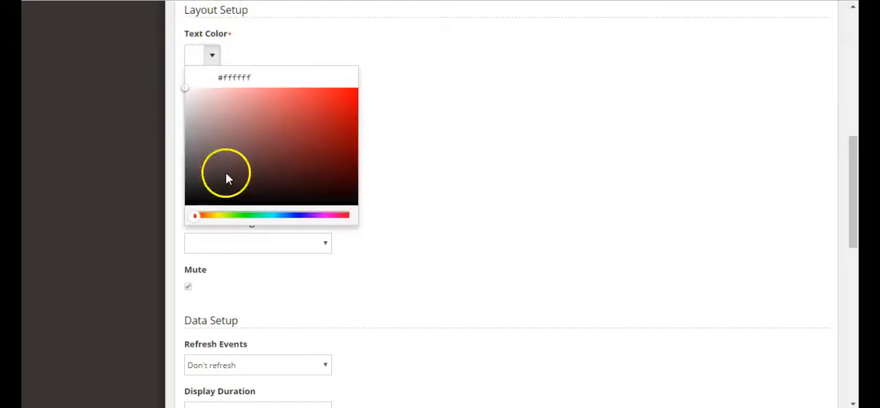
left_click(285, 219)
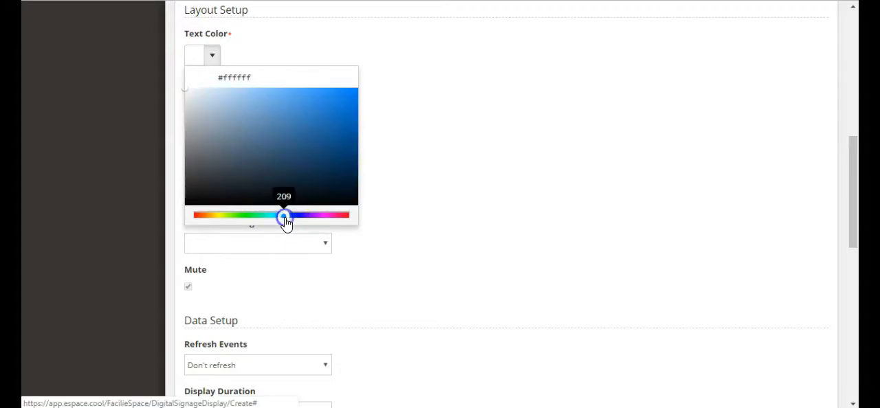
left_click(227, 96)
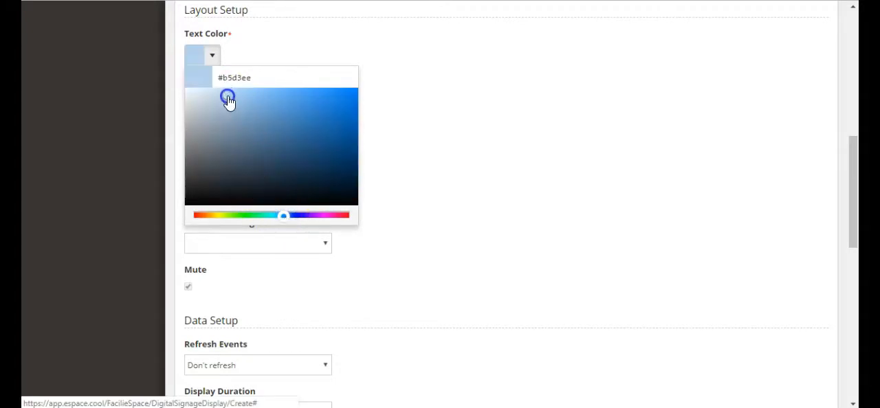
left_click(434, 118)
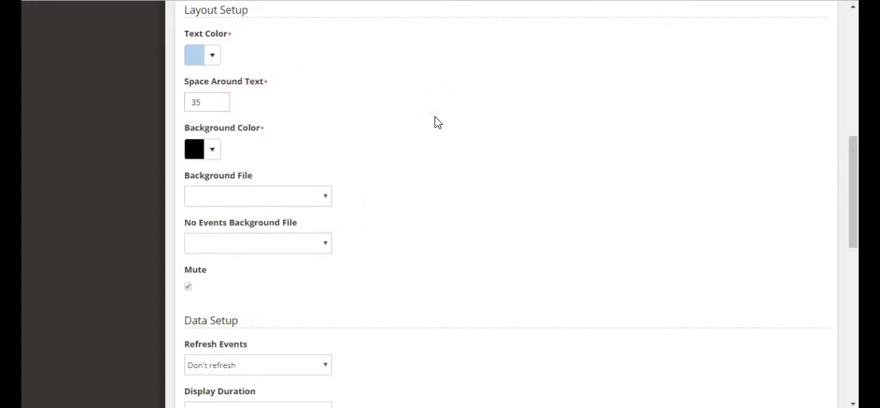
- Reduce the space around the text to 34 and set it back to 35
left_click(205, 102)
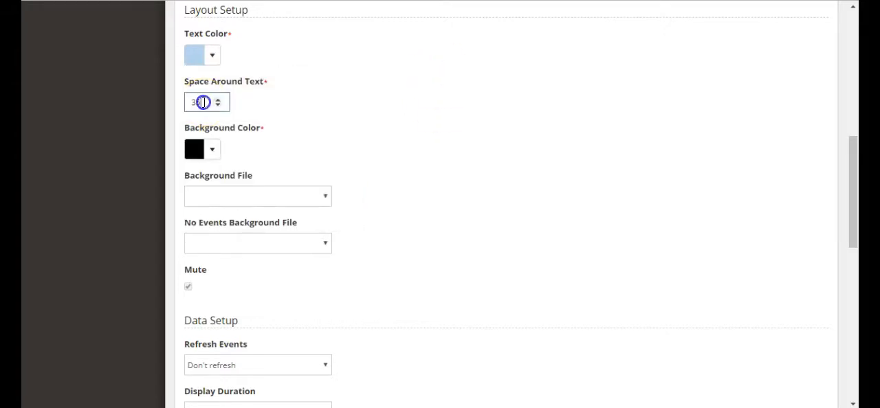
left_click(218, 105)
left_click(218, 107)
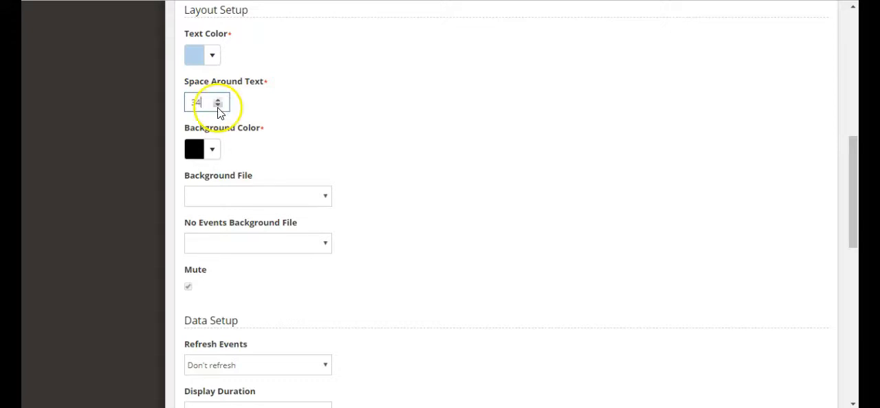
left_click(218, 101)
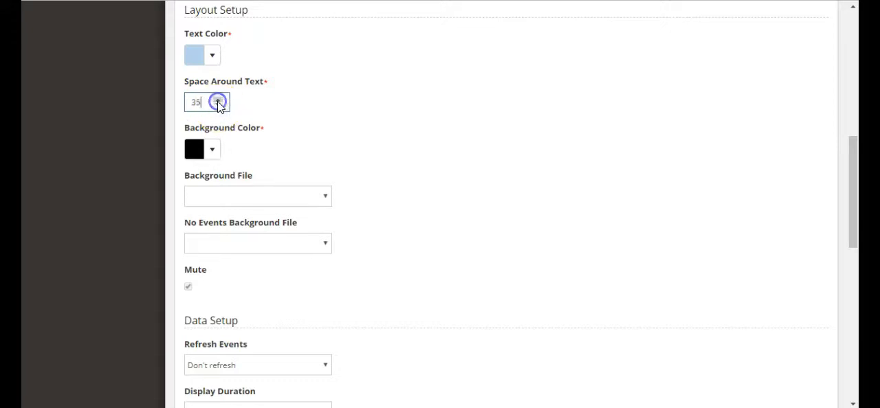
type("35")
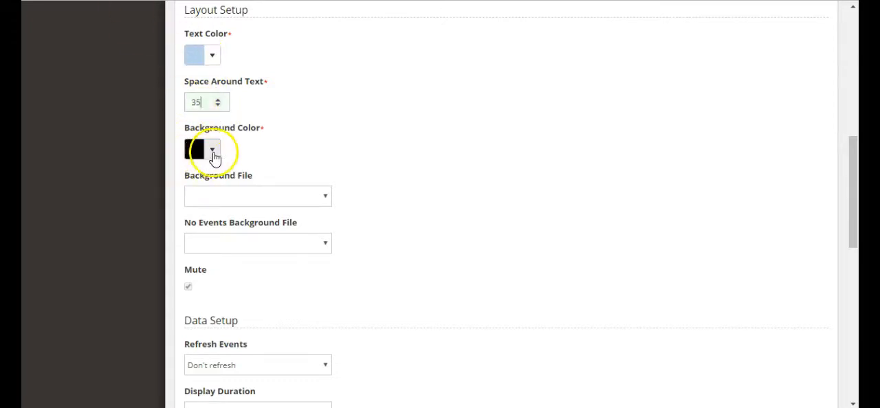
- Set the display's background color to a dark blue-violet
left_click(215, 154)
left_click(304, 313)
left_click(304, 312)
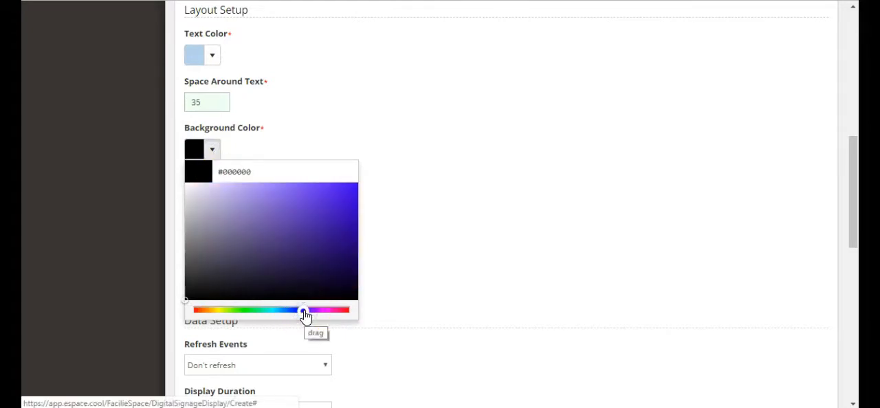
left_click(336, 251)
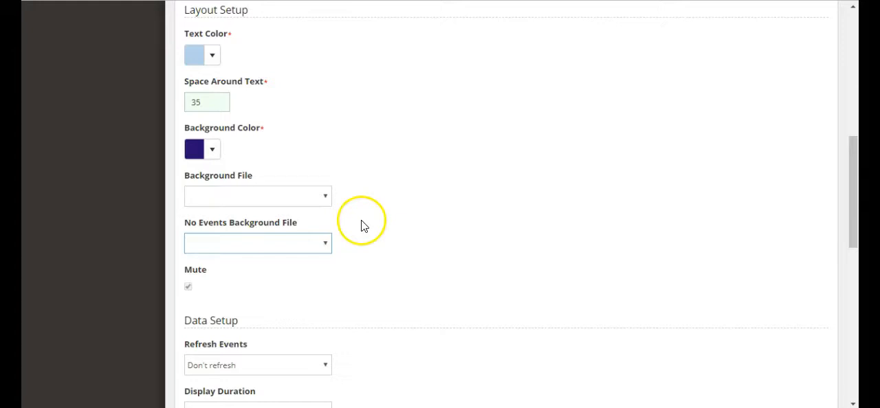
- Examine the files offered for Background File and No Events Background File without choosing any
left_click(325, 198)
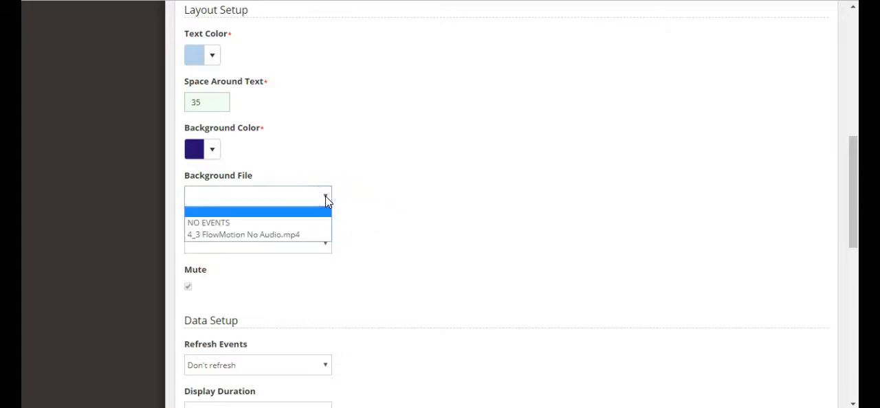
left_click(360, 199)
left_click(326, 241)
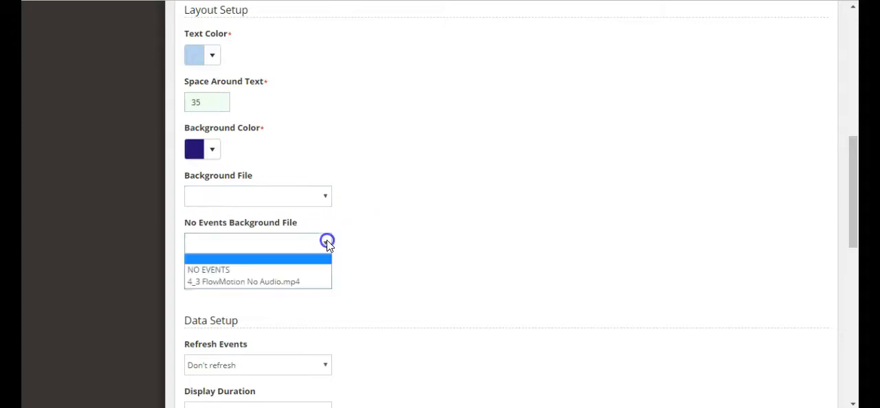
left_click(371, 240)
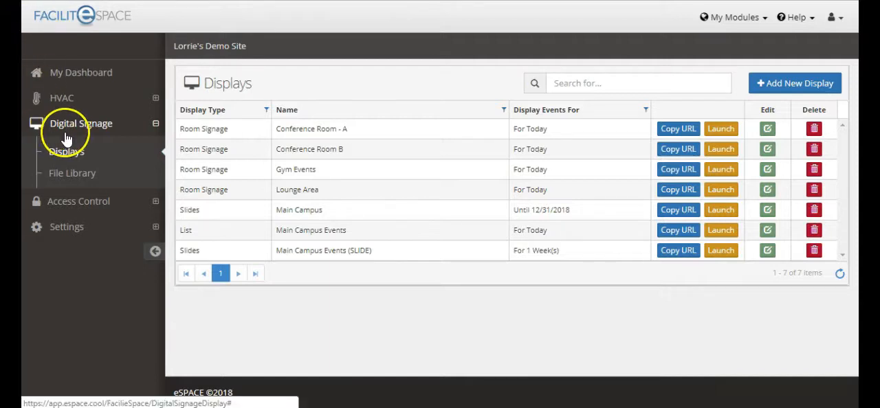
- Open the Digital Signage File Library
left_click(60, 180)
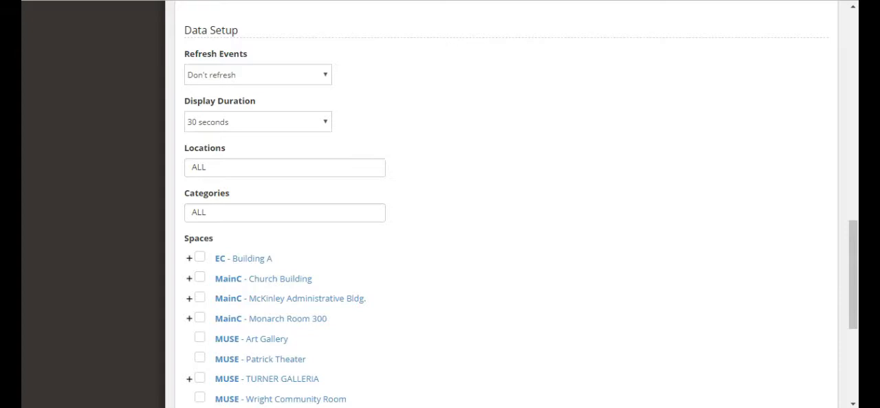
- Set the display's events to refresh every minute and the display duration to 30 seconds
left_click(325, 75)
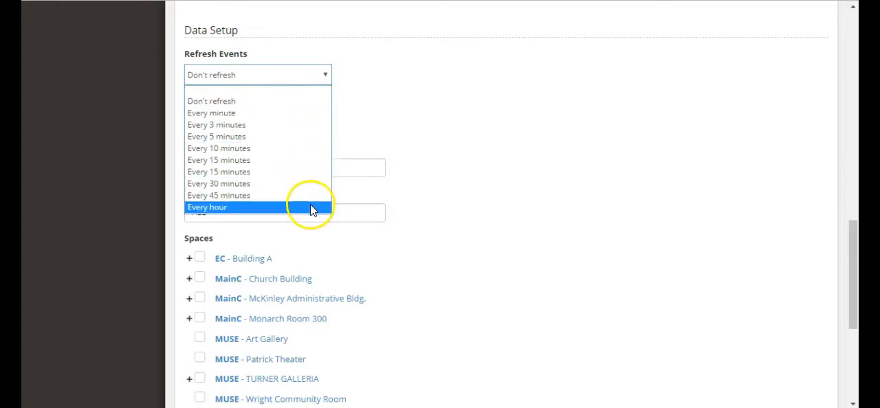
left_click(312, 114)
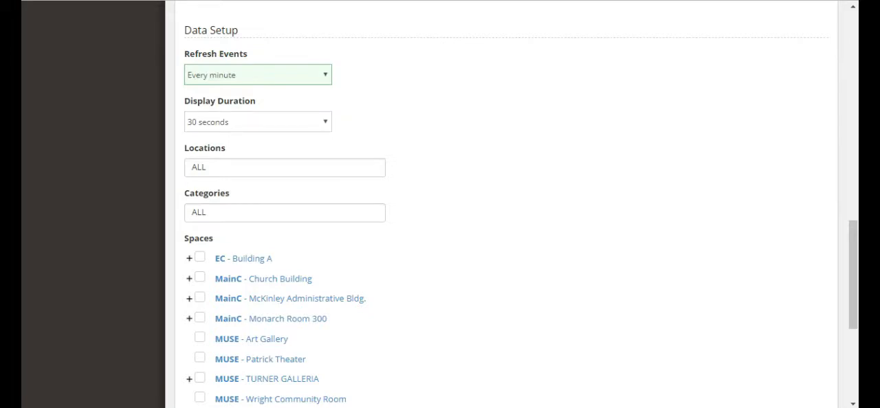
left_click(329, 122)
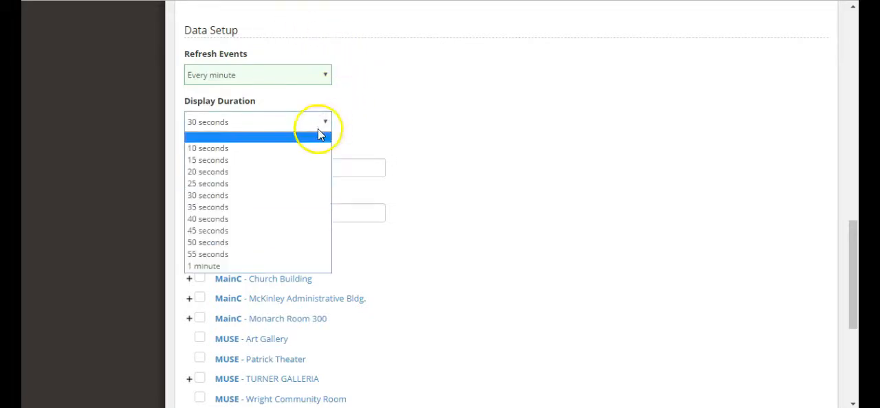
left_click(278, 195)
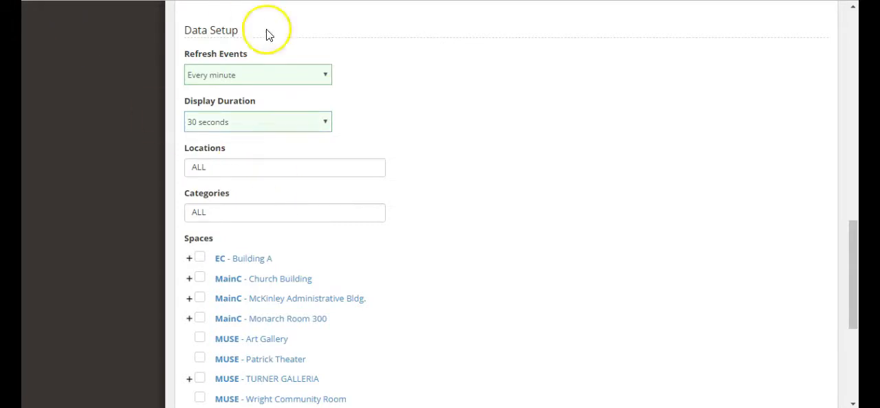
- Limit the display's locations to Main Campus and view the available event categories without choosing any
left_click(231, 172)
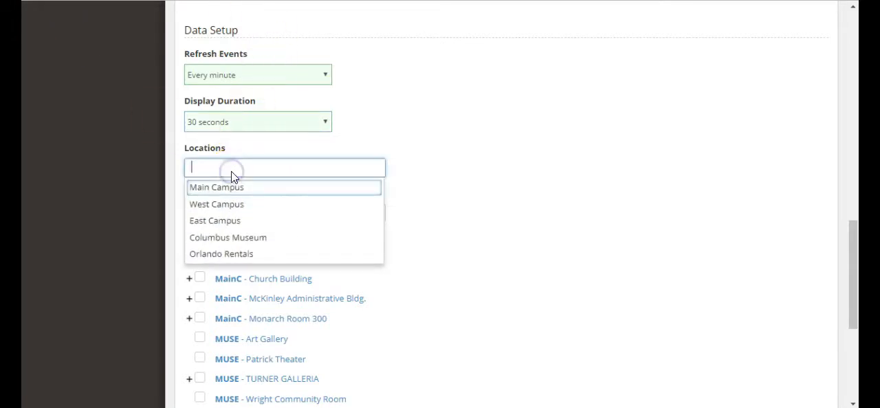
left_click(233, 189)
left_click(226, 213)
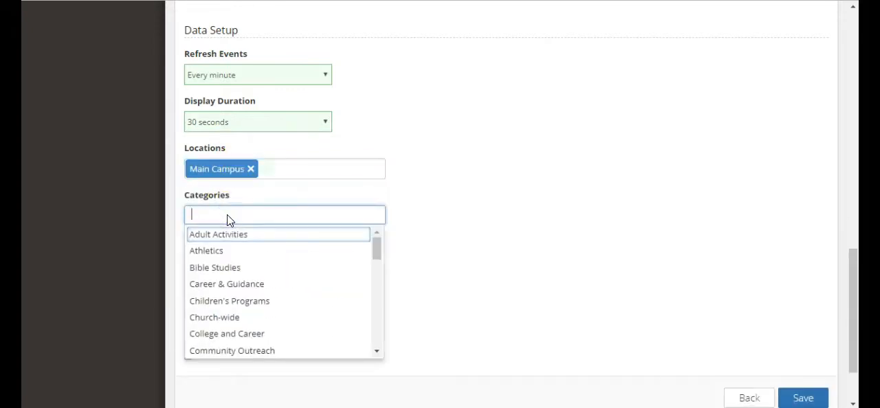
left_click(479, 214)
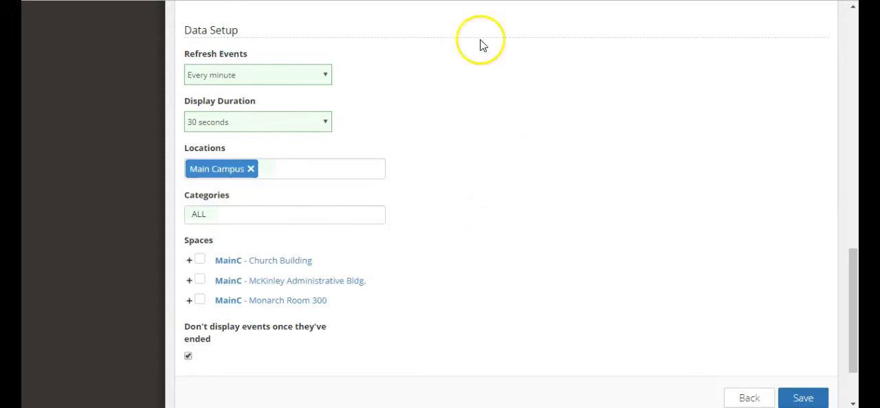
- Examine the spaces within the Church Building without selecting any, and collapse them again
scroll(481, 40, "down", 2)
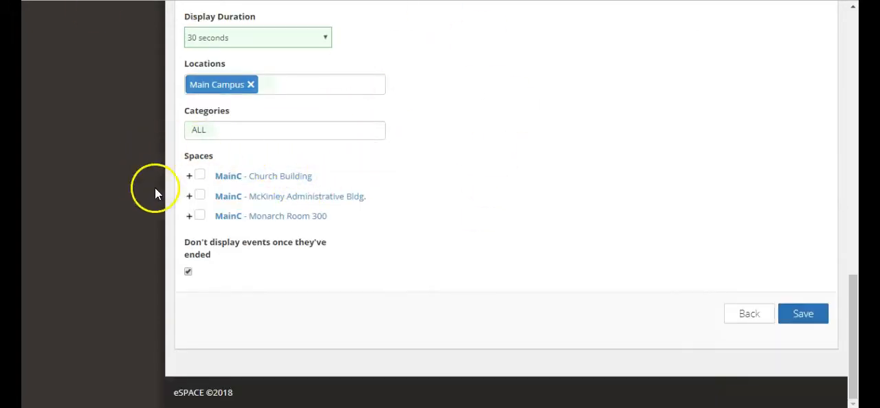
left_click(189, 176)
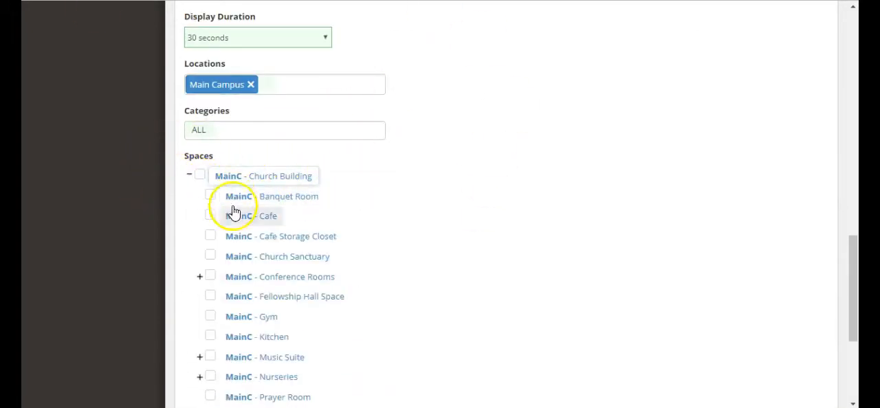
left_click(190, 177)
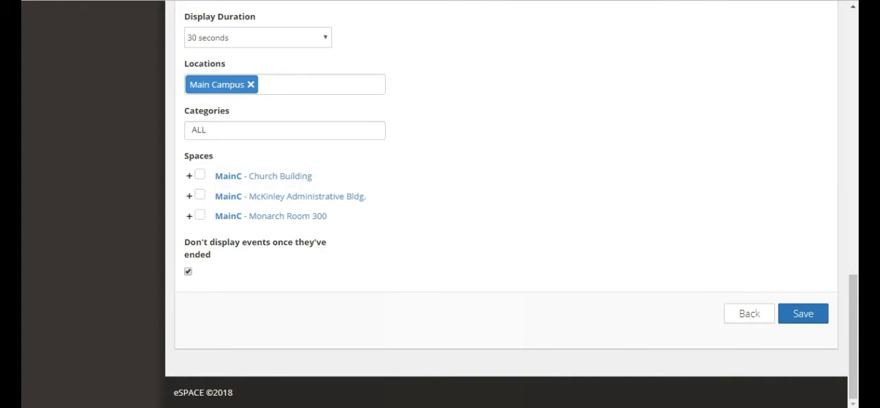
- Save the display configuration and copy the URL of the Main Campus slides display
left_click(805, 316)
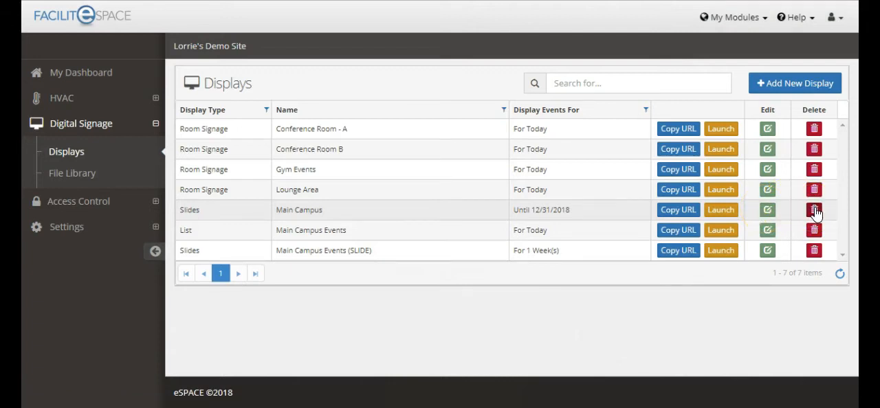
left_click(683, 215)
left_click(689, 215)
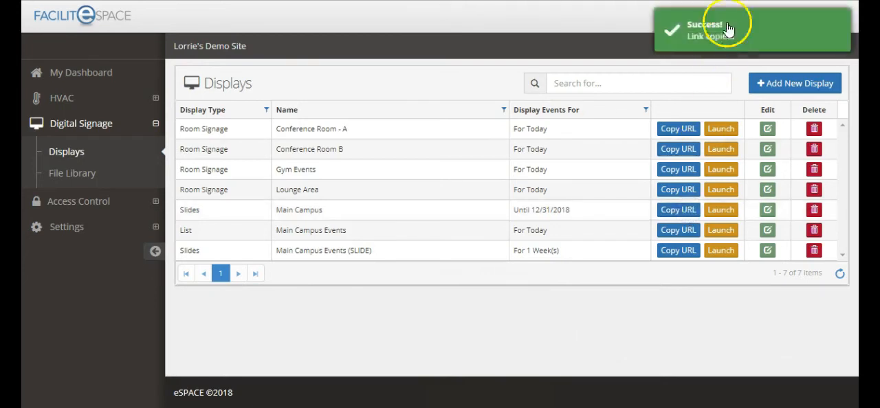